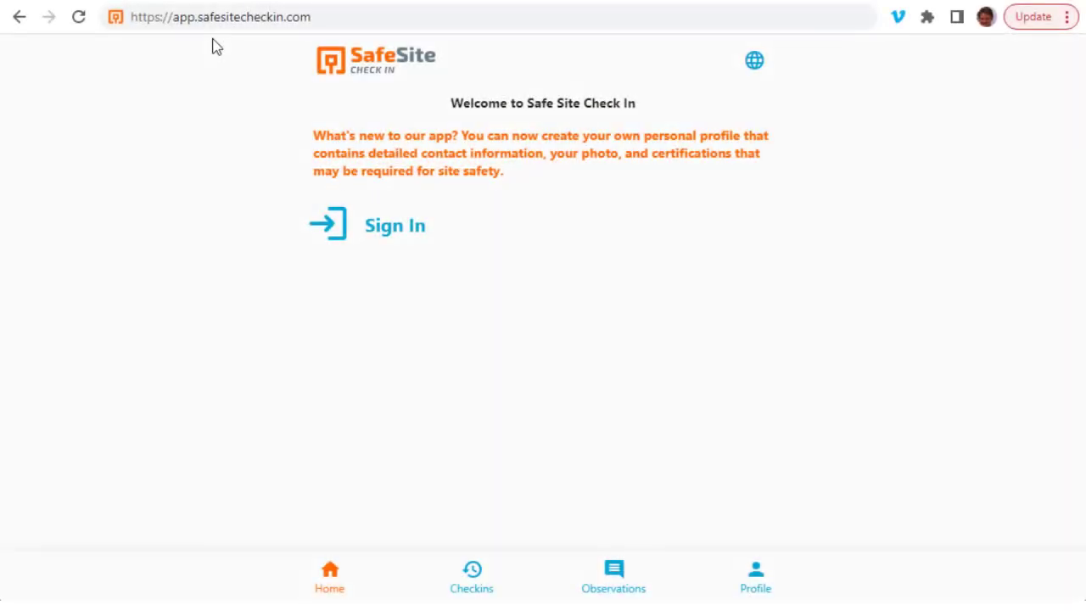
Step: Sign in with the account email and password, then open site 1764 Defiant Deli's kiosk settings
{"action": "left_click", "coordinate": [391, 235]}
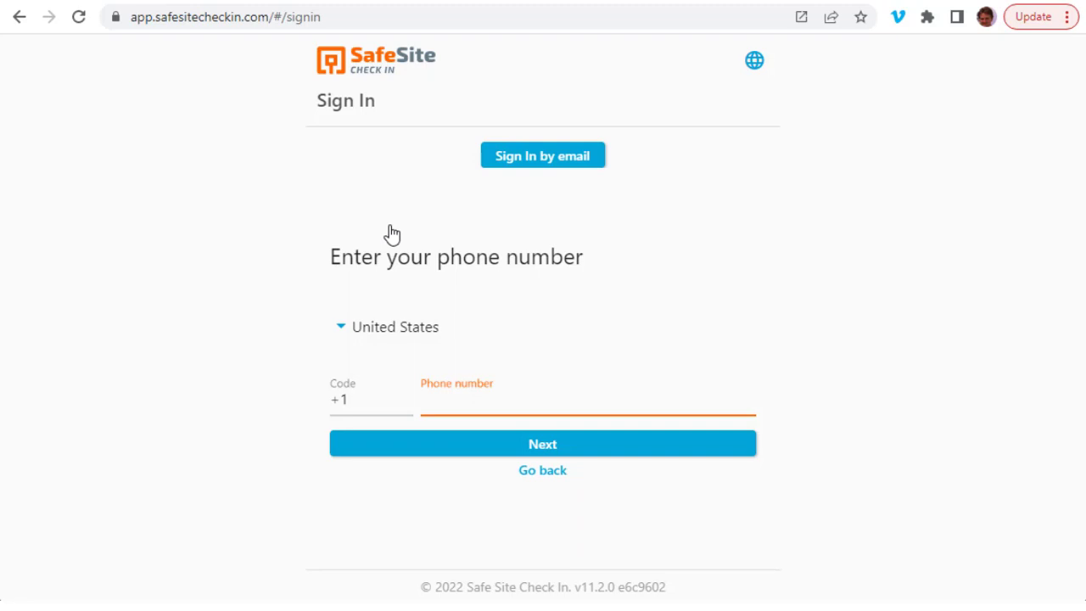
{"action": "left_click", "coordinate": [542, 163]}
{"action": "left_click", "coordinate": [476, 333]}
{"action": "left_click", "coordinate": [447, 407]}
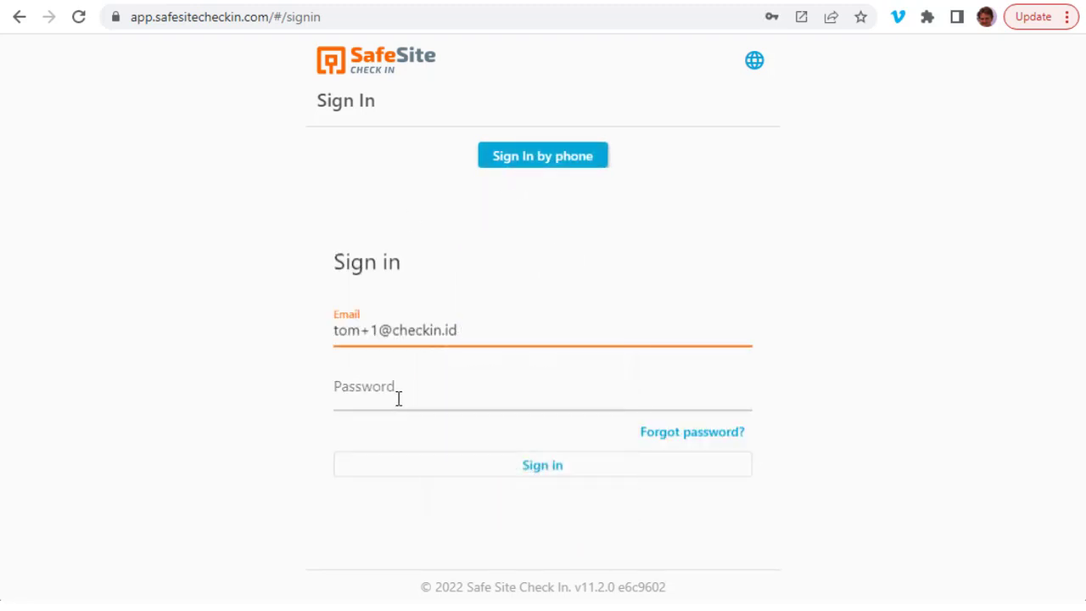
{"action": "left_click", "coordinate": [335, 400]}
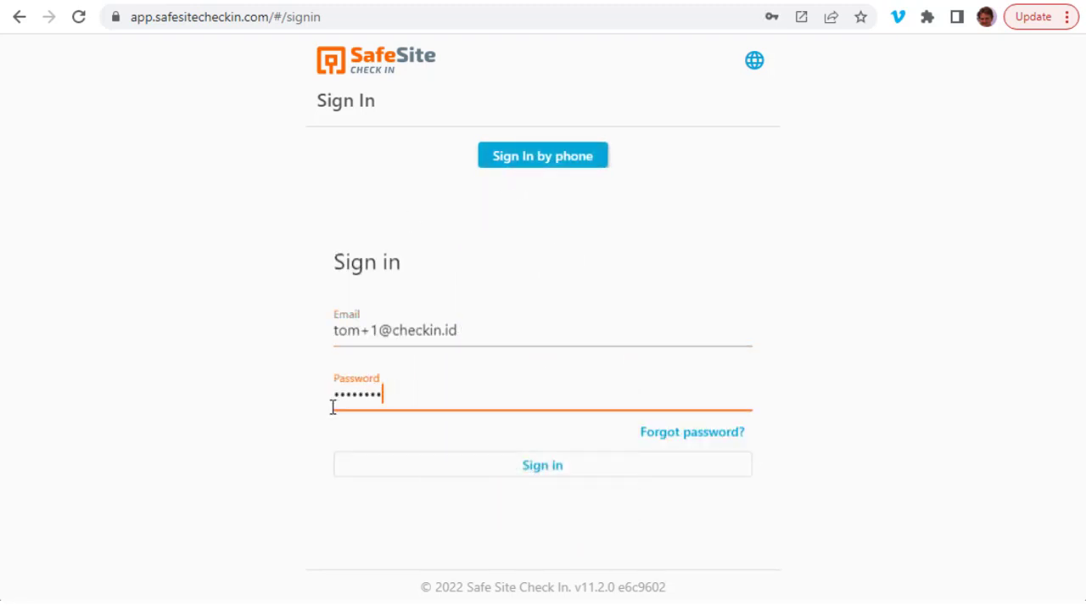
{"action": "left_click", "coordinate": [489, 478]}
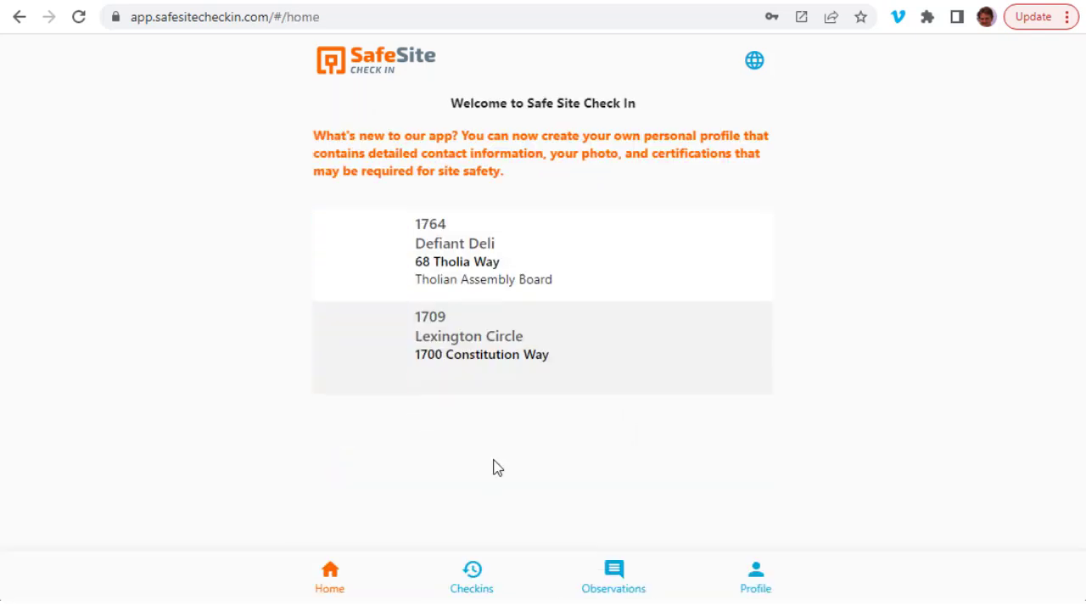
{"action": "left_click", "coordinate": [461, 249]}
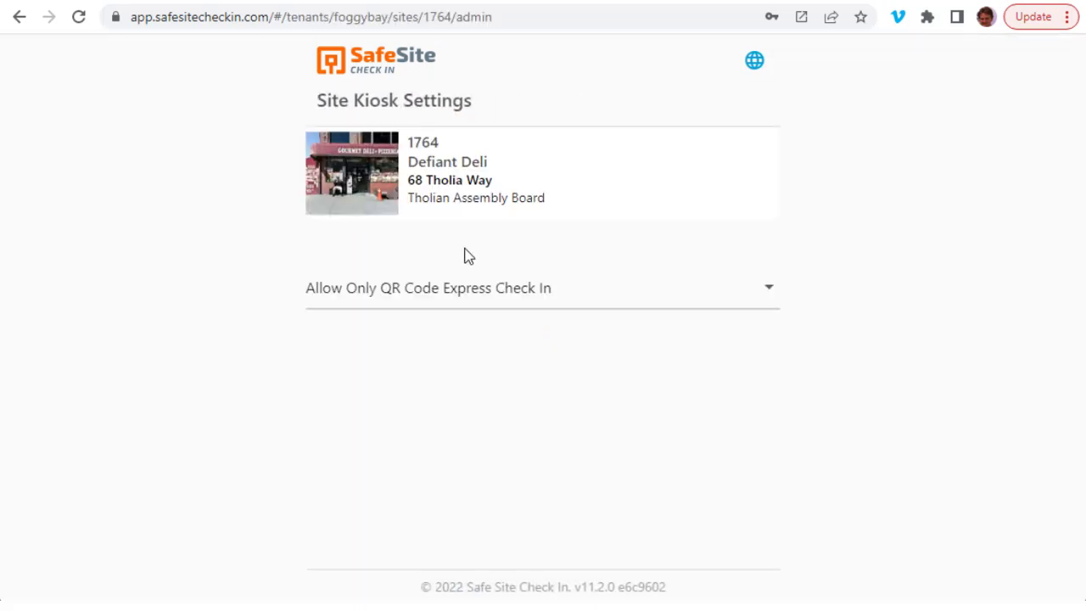
Step: Set the kiosk mode to 'Allow Manual or QR Code Express Check In' and start kiosk mode
{"action": "left_click", "coordinate": [475, 303]}
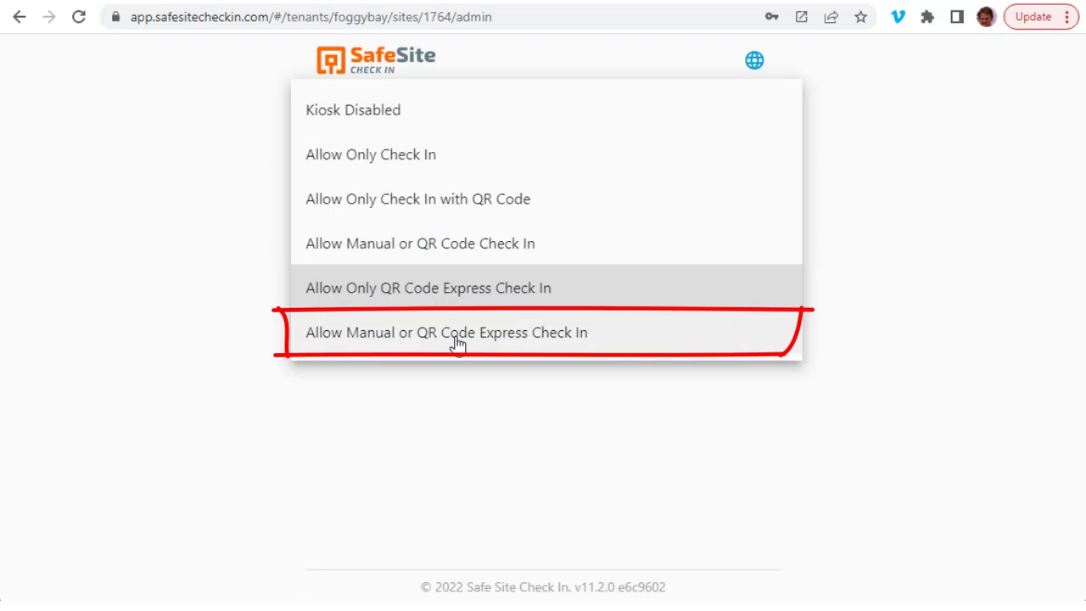
{"action": "left_click", "coordinate": [458, 343]}
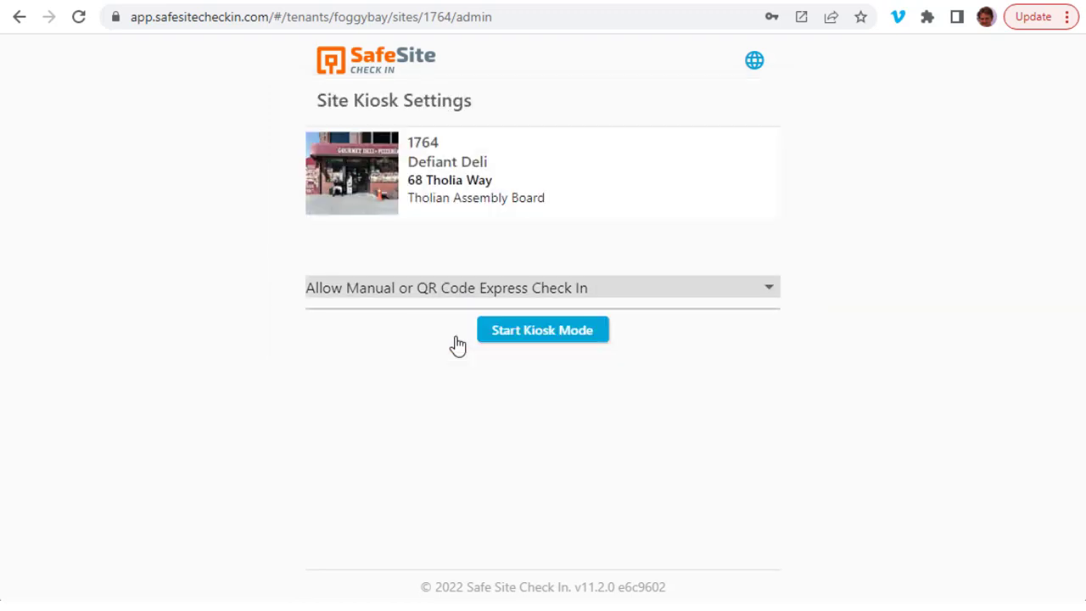
{"action": "left_click", "coordinate": [536, 340]}
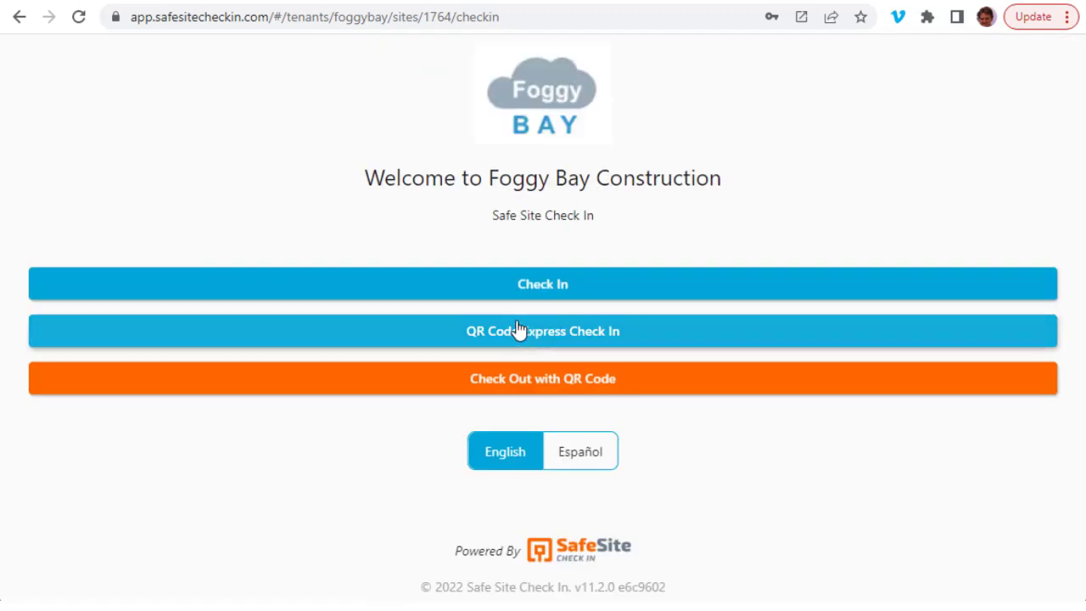
Step: Begin a manual check-in as a Sub, accepting the accuracy attestation
{"action": "left_click", "coordinate": [240, 291]}
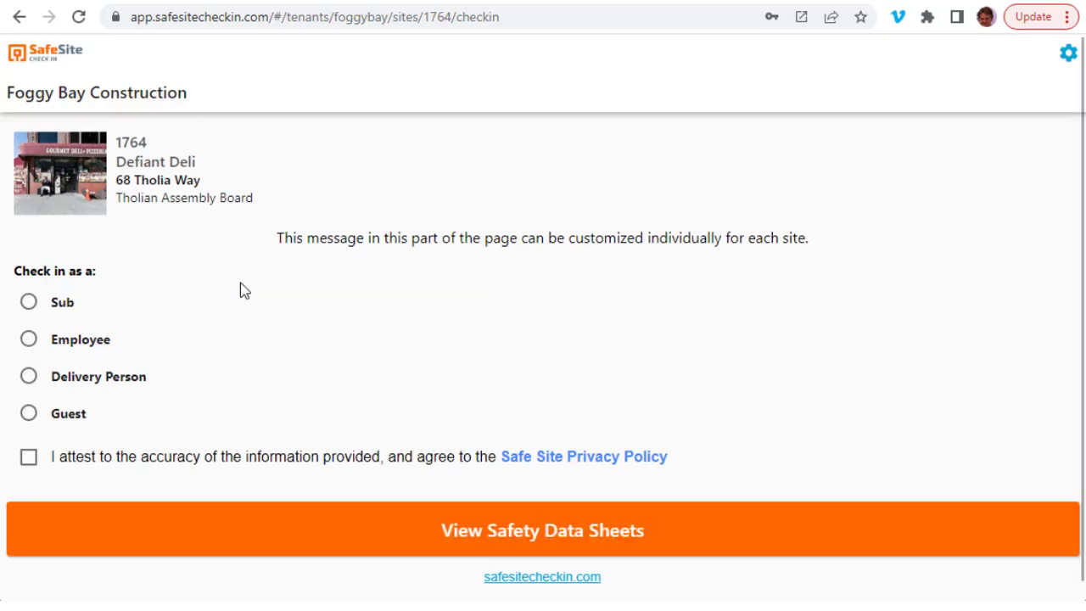
{"action": "left_click", "coordinate": [31, 304]}
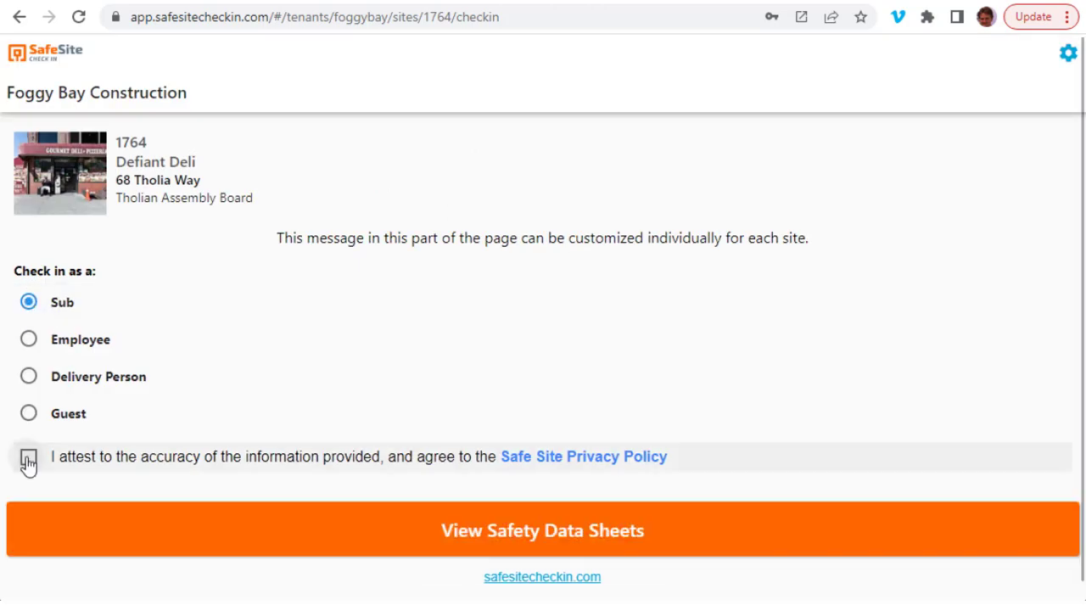
{"action": "left_click", "coordinate": [29, 458]}
{"action": "left_click", "coordinate": [244, 527]}
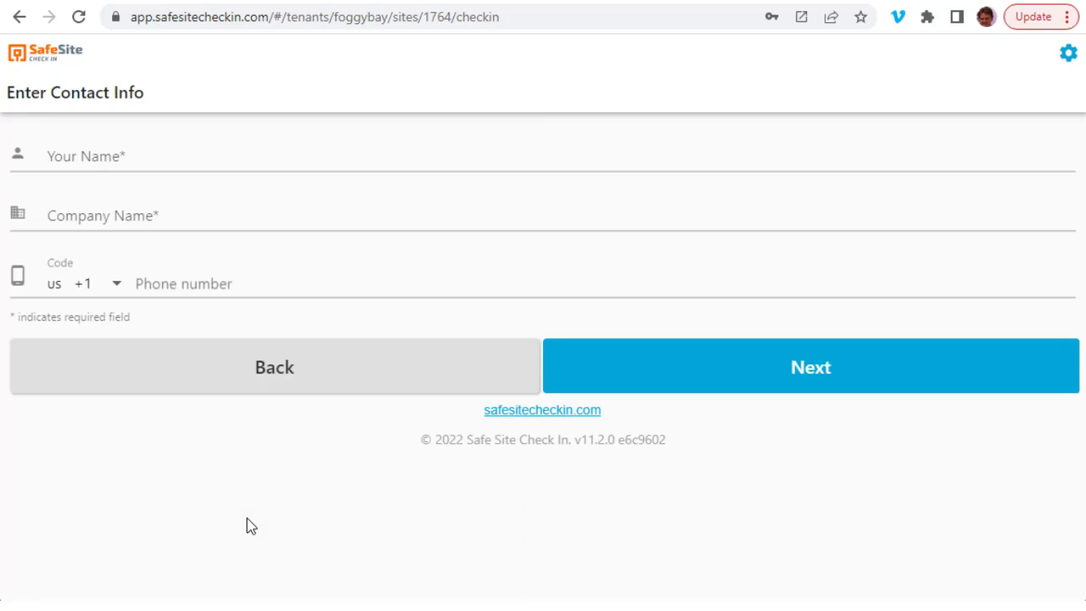
Step: Enter the visitor's name, company ABC Tile, and phone number, then submit the contact details
{"action": "left_click", "coordinate": [85, 157]}
{"action": "type", "text": "Tom Jones"}
{"action": "key", "text": "Tab"}
{"action": "type", "text": "ABC Tile"}
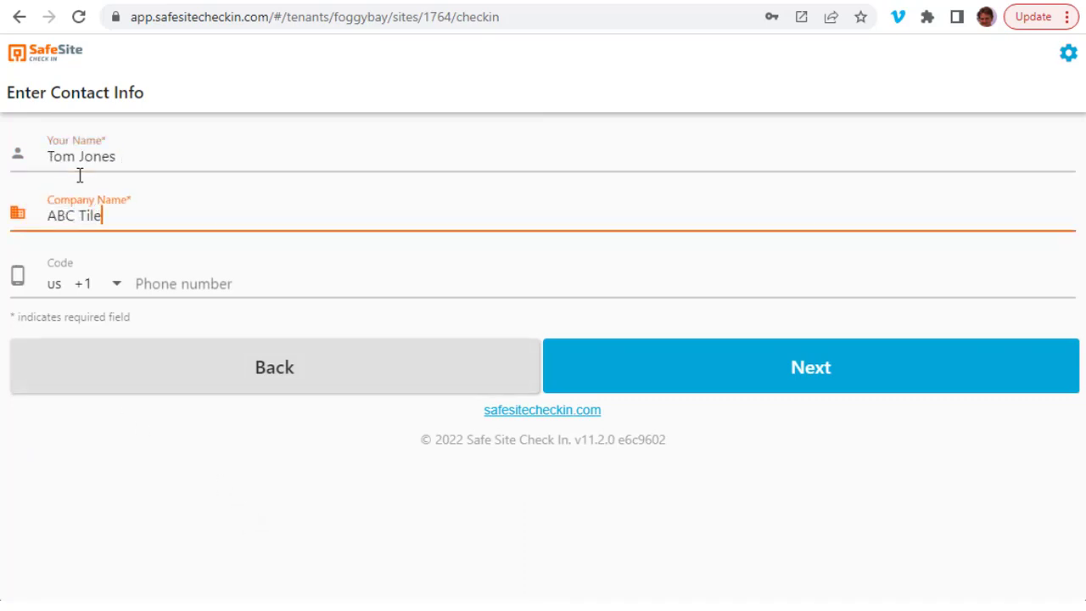
{"action": "key", "text": "Tab"}
{"action": "key", "text": "Tab"}
{"action": "type", "text": "(510) 555-1212"}
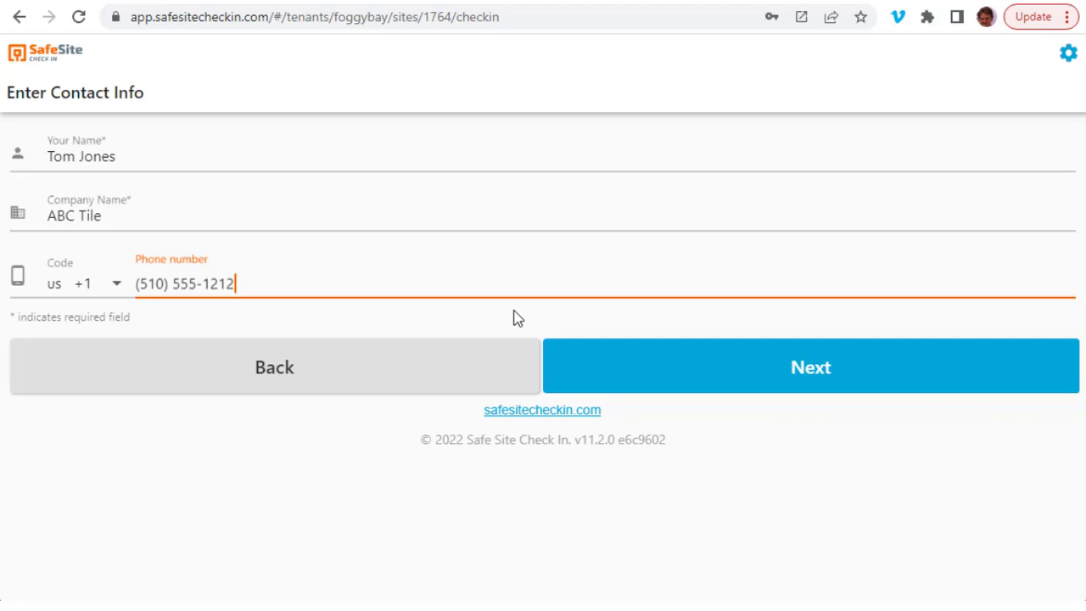
{"action": "left_click", "coordinate": [603, 379]}
Step: Acknowledge the badge notice, answer Yes to being well, and accept the entry terms for entry granted
{"action": "left_click", "coordinate": [653, 291]}
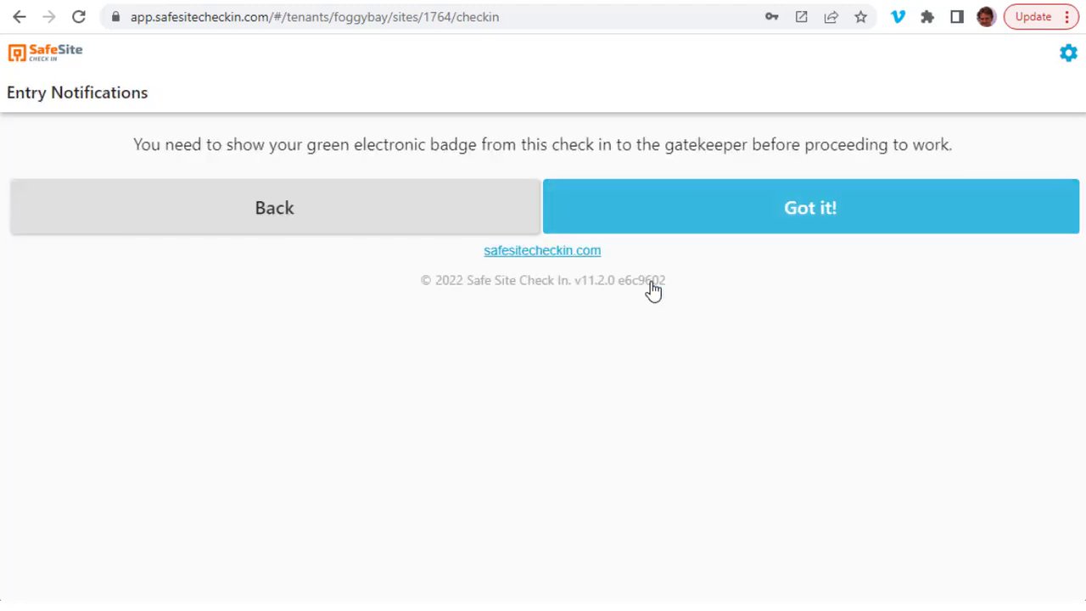
{"action": "left_click", "coordinate": [633, 218]}
{"action": "left_click", "coordinate": [461, 211]}
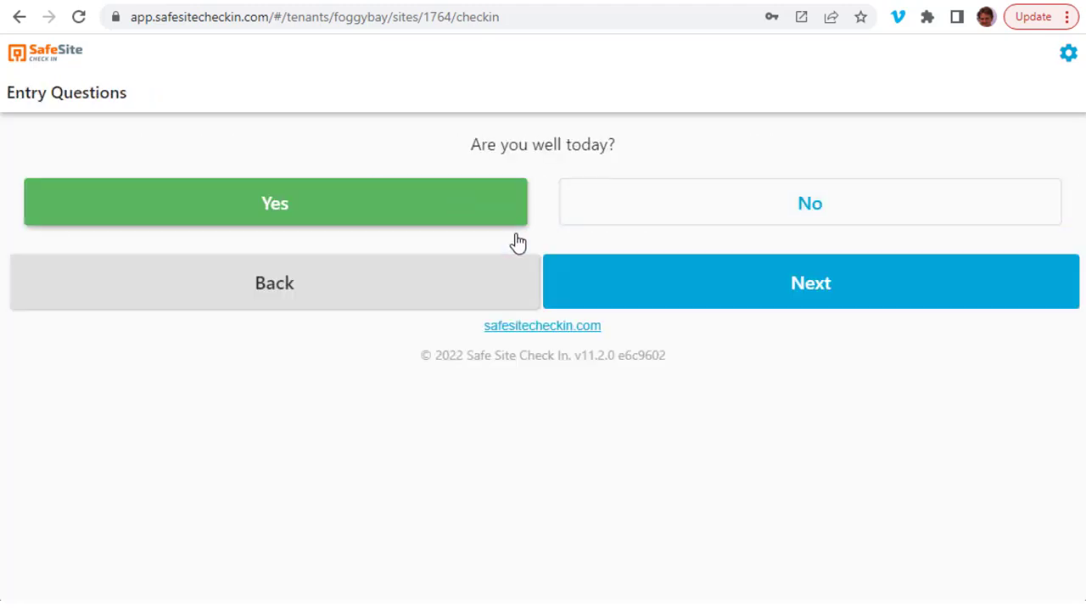
{"action": "left_click", "coordinate": [605, 291]}
{"action": "left_click", "coordinate": [25, 323]}
{"action": "left_click", "coordinate": [25, 397]}
{"action": "left_click", "coordinate": [659, 481]}
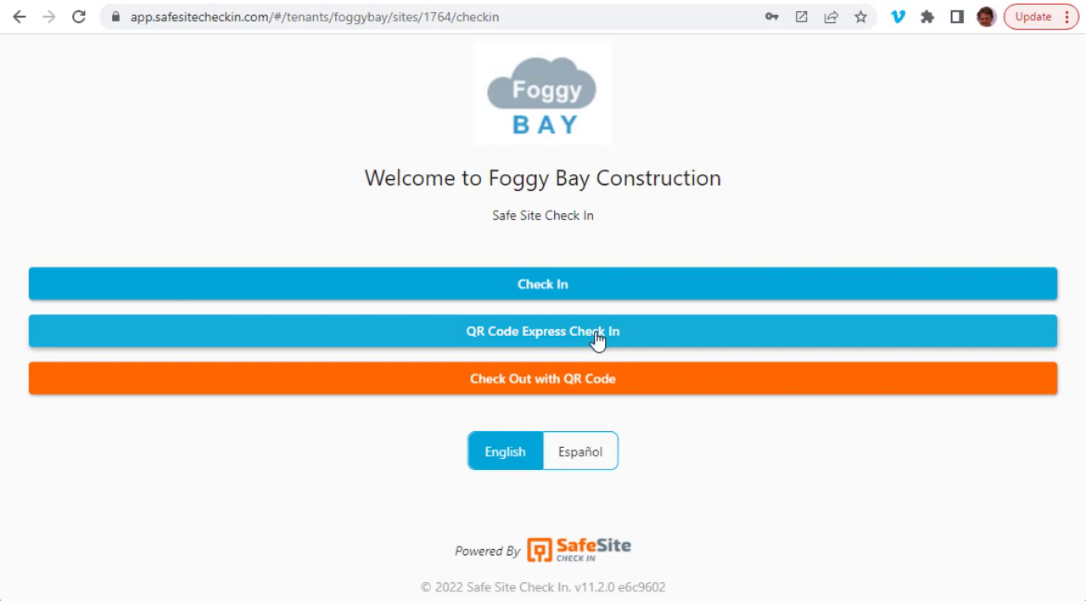
Step: Start a QR Code Express Check In and open the camera scanner
{"action": "left_click", "coordinate": [529, 324]}
{"action": "left_click", "coordinate": [540, 329]}
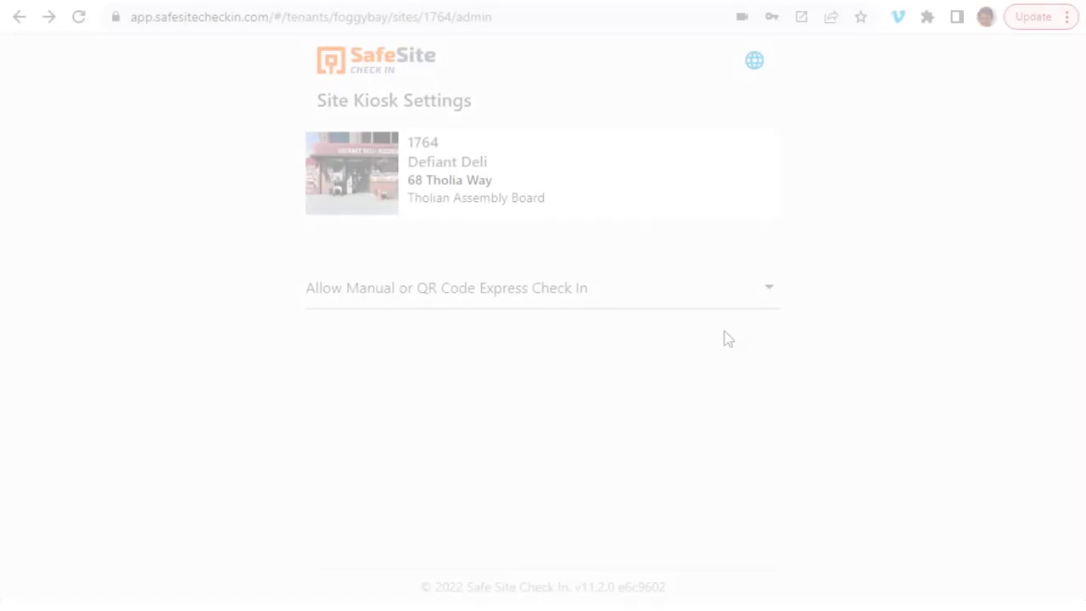
Step: Relaunch the Defiant Deli kiosk with 'Allow Manual or QR Code Check In' mode
{"action": "left_click", "coordinate": [595, 289]}
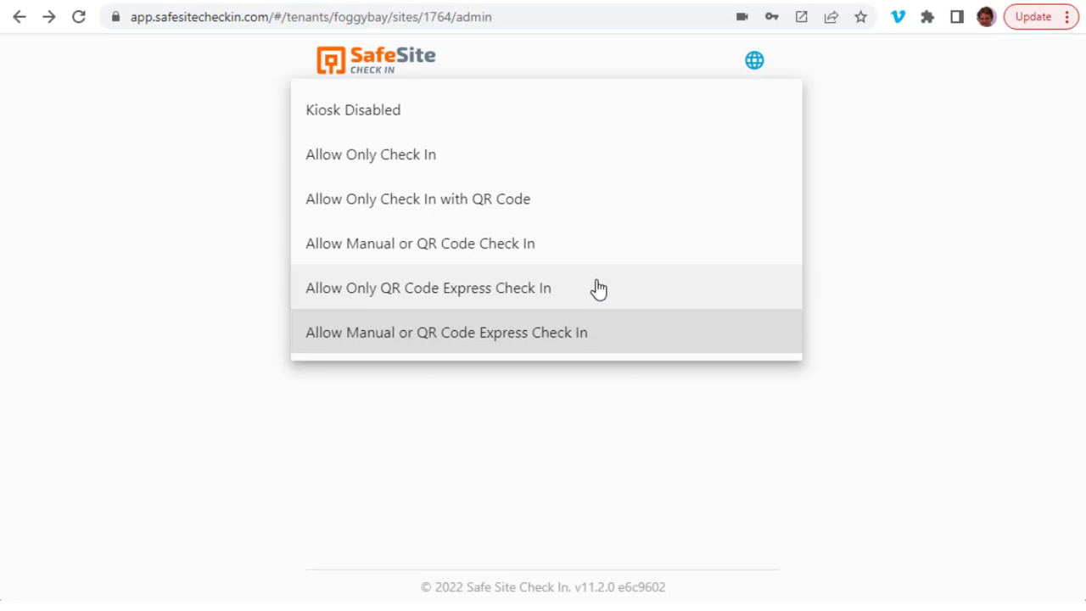
{"action": "left_click", "coordinate": [422, 246]}
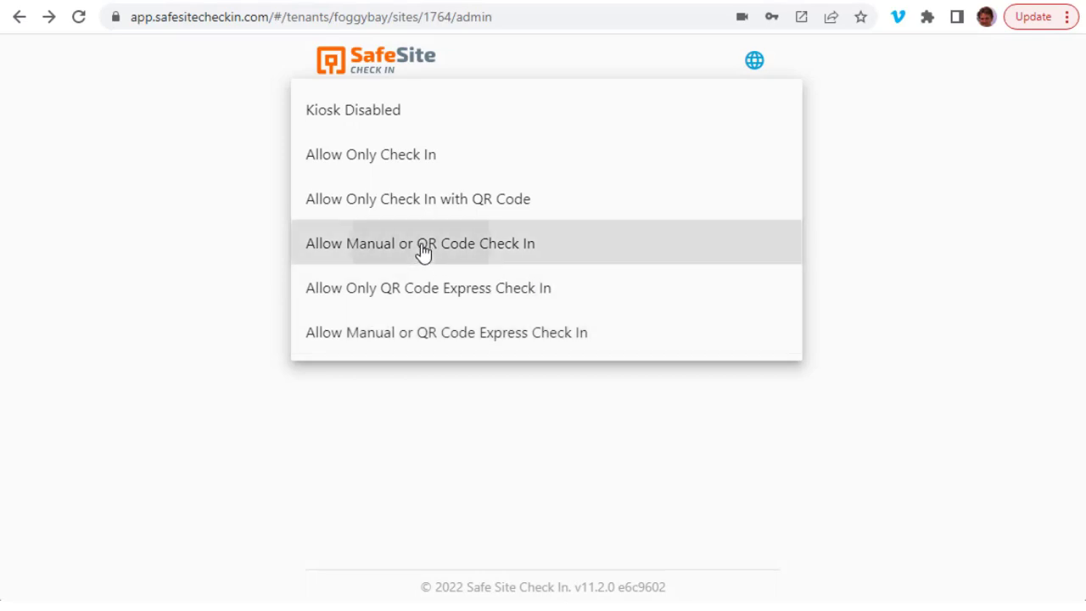
{"action": "left_click", "coordinate": [502, 332]}
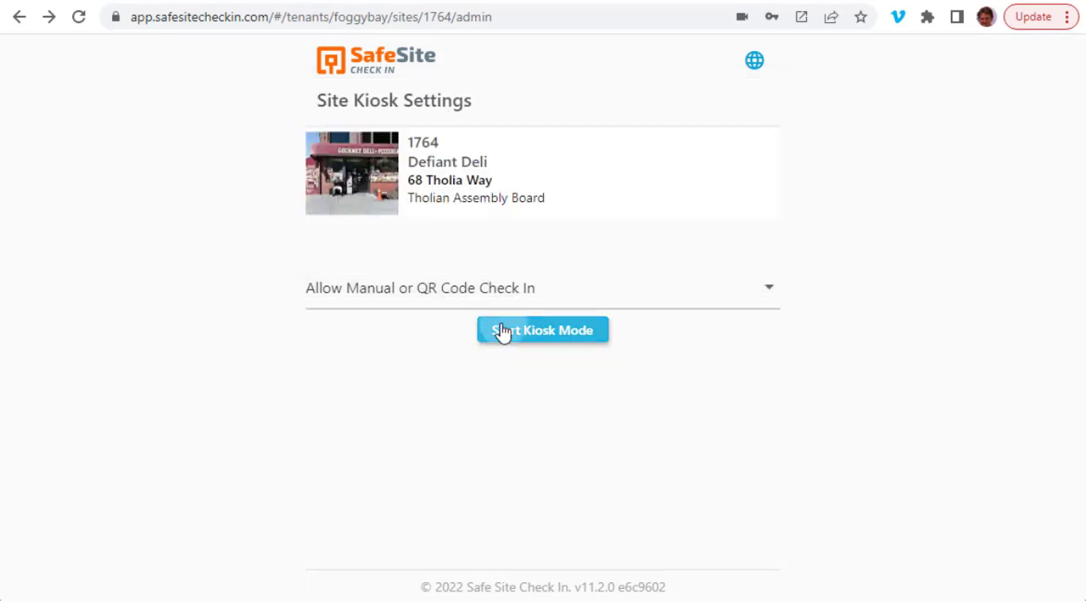
Step: Complete a QR check-in for the prefilled XYZ Framing sub, answering No and confirming the terms
{"action": "left_click", "coordinate": [504, 341]}
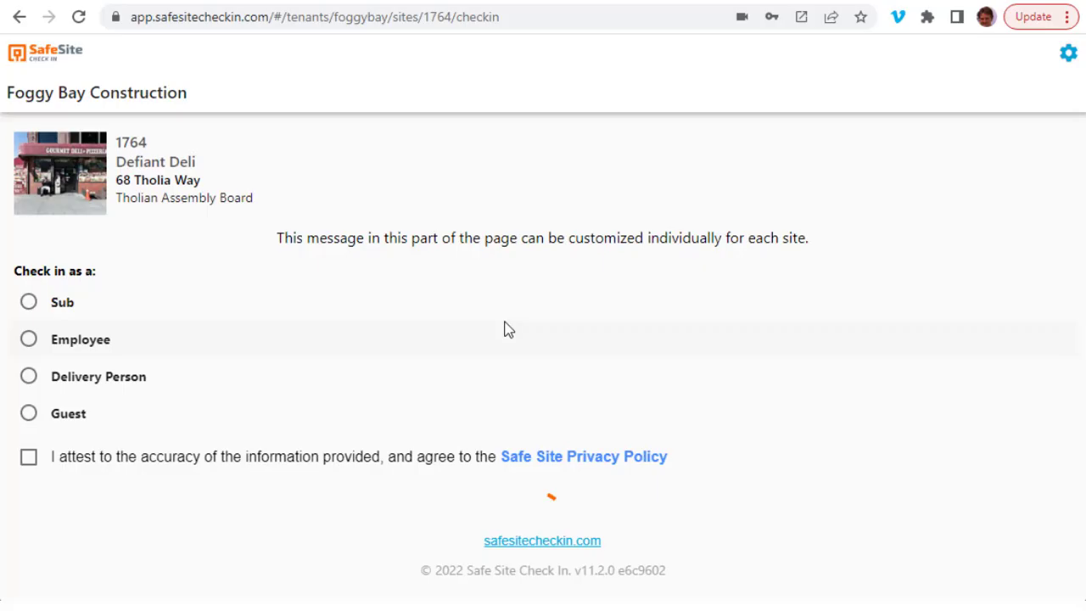
{"action": "left_click", "coordinate": [29, 457]}
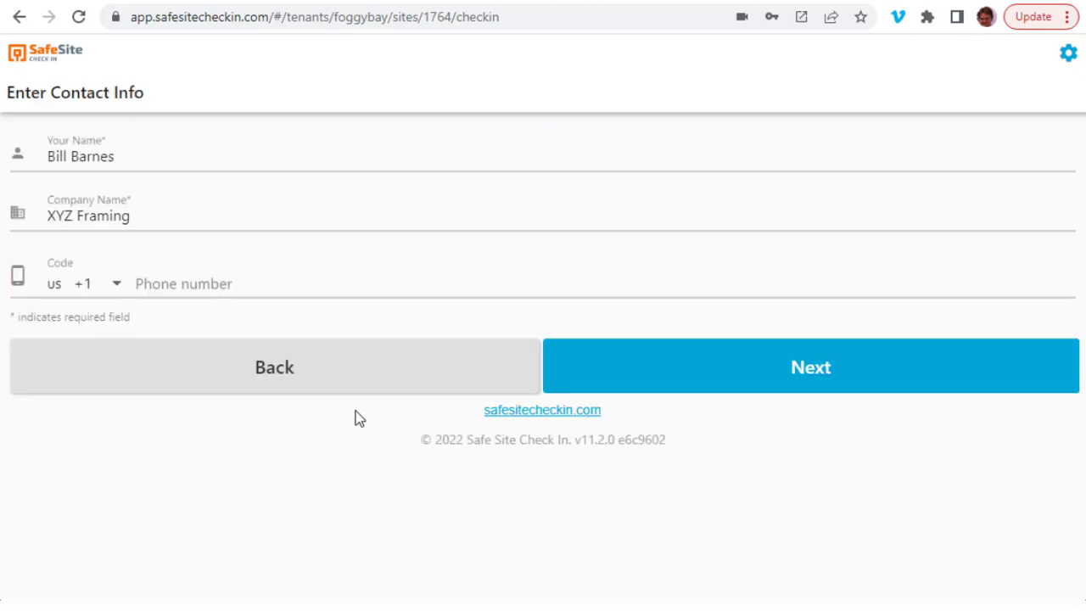
{"action": "left_click", "coordinate": [611, 366]}
{"action": "left_click", "coordinate": [680, 210]}
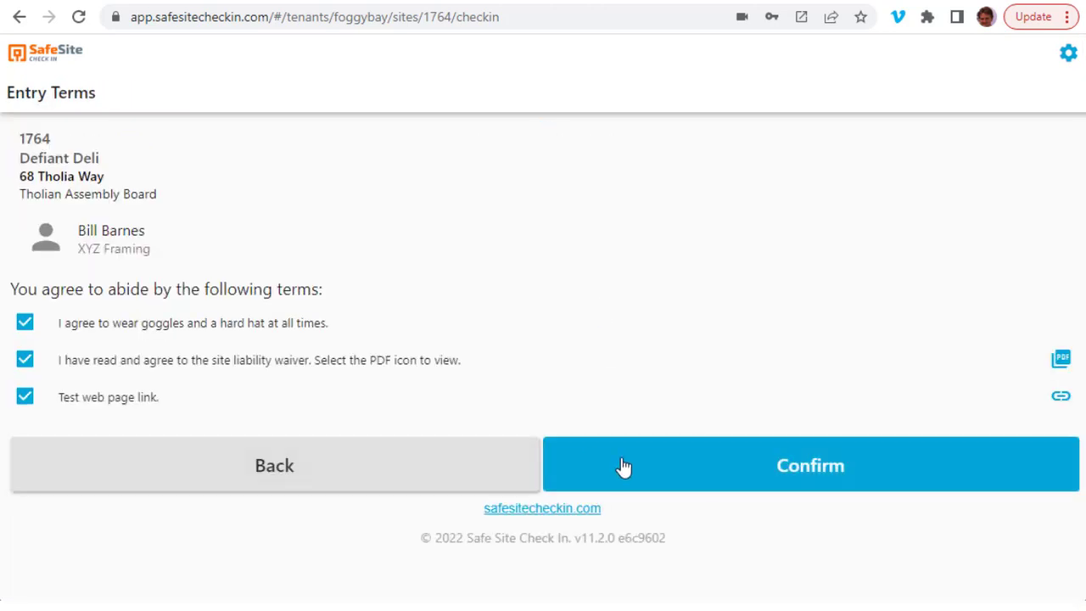
{"action": "left_click", "coordinate": [677, 468]}
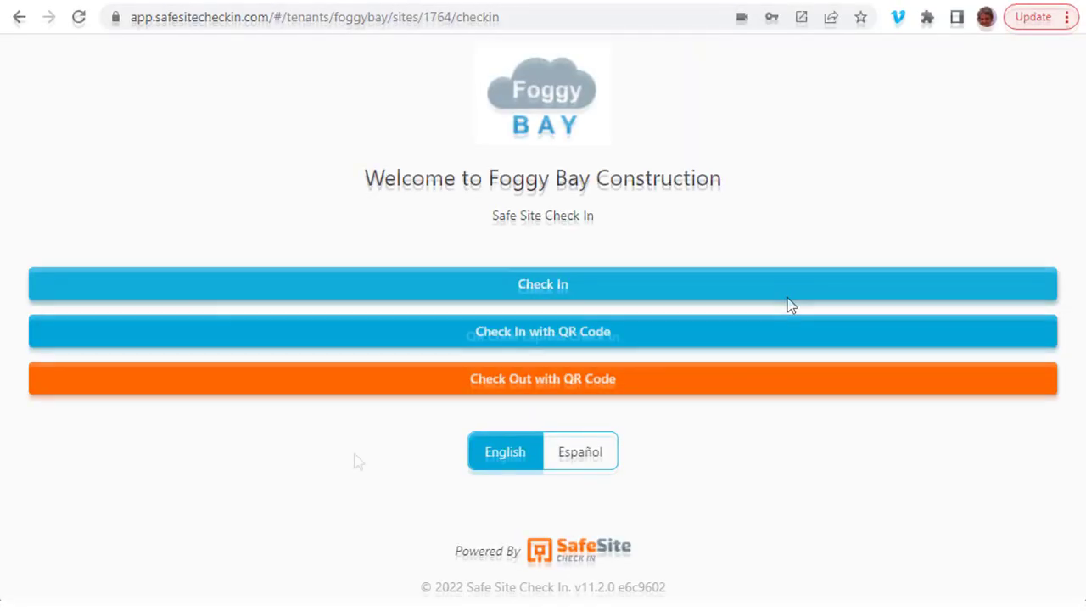
Step: From the QR check-out page, create a Chrome desktop shortcut set to open as a window
{"action": "left_click", "coordinate": [398, 386]}
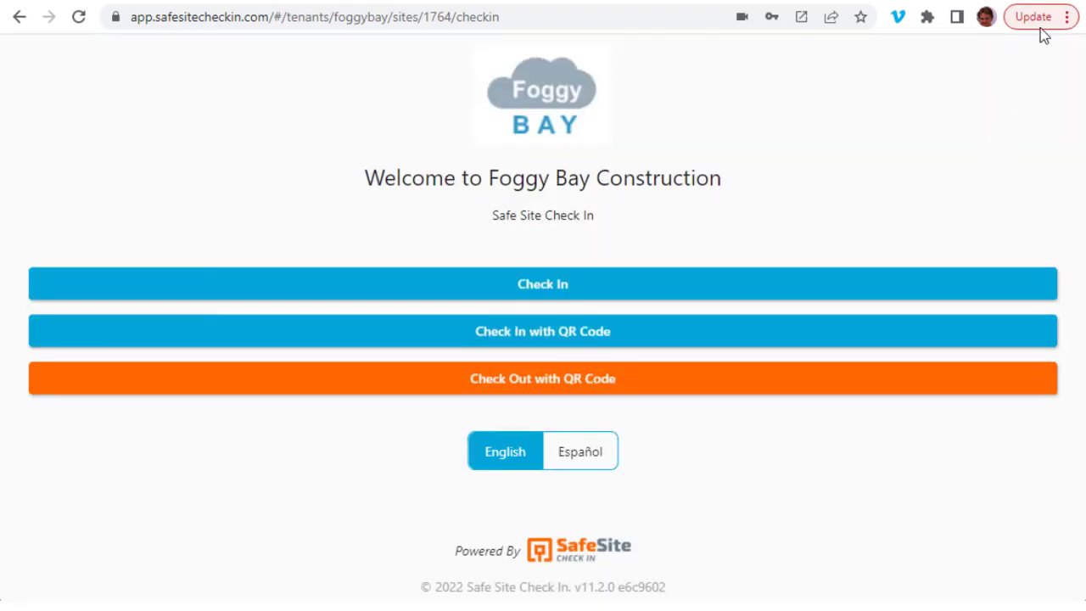
{"action": "left_click", "coordinate": [1068, 18]}
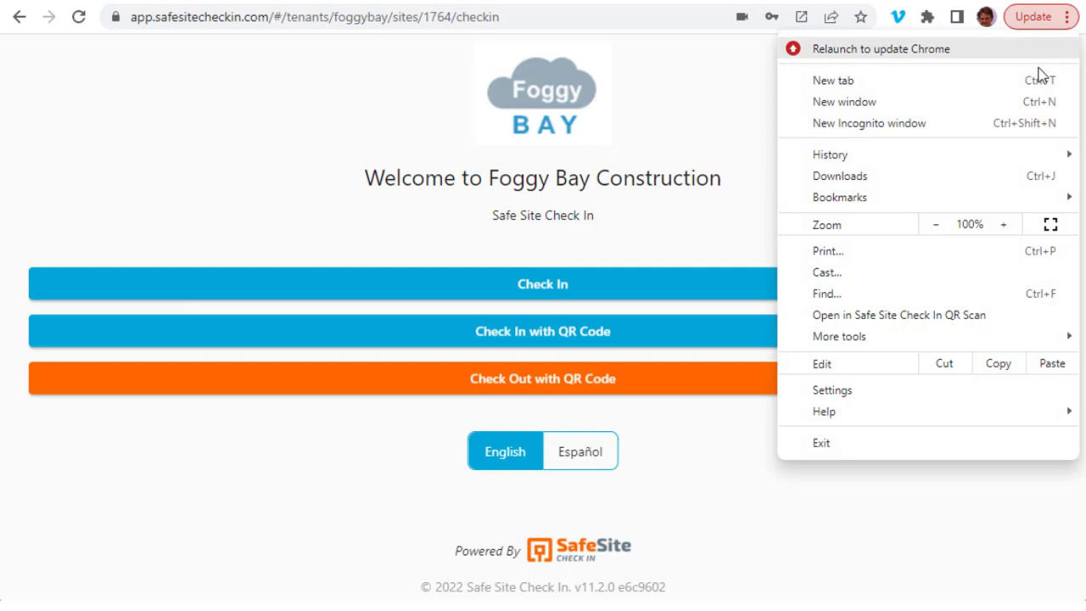
{"action": "left_click", "coordinate": [822, 339]}
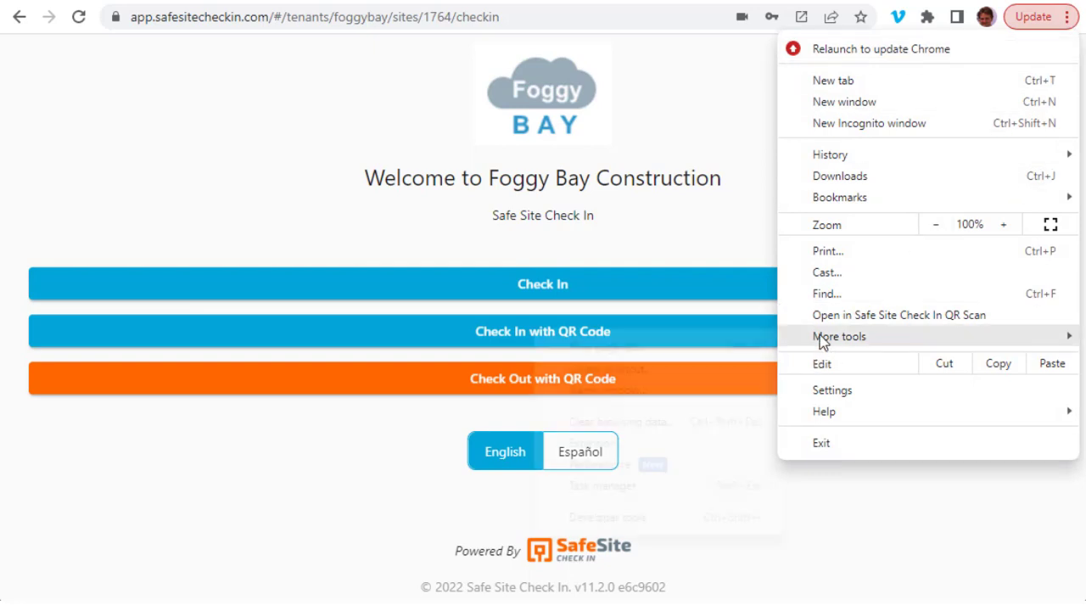
{"action": "left_click", "coordinate": [591, 370]}
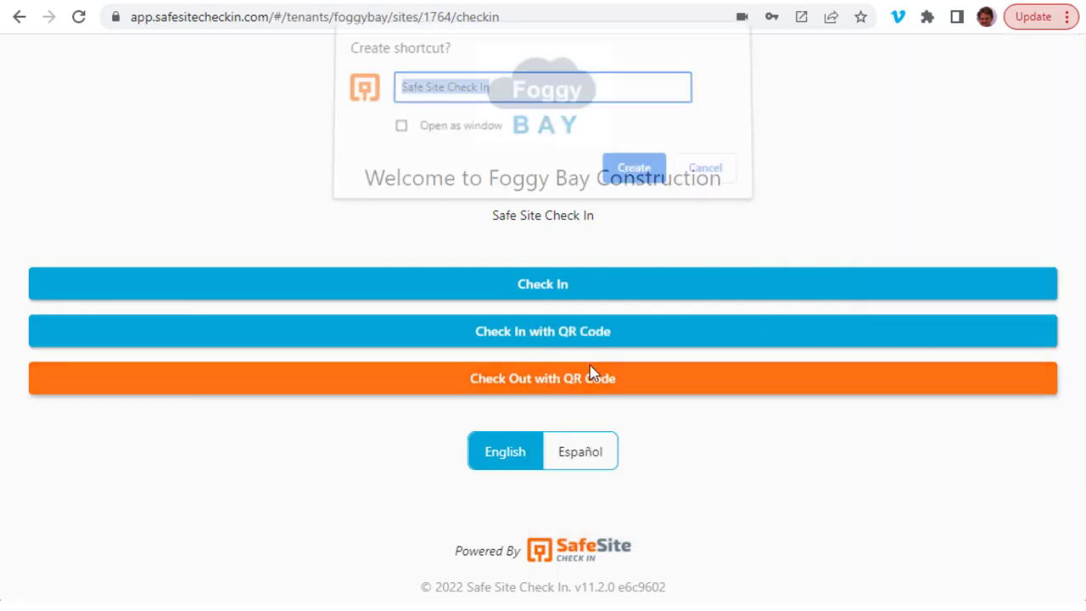
{"action": "left_click", "coordinate": [403, 136]}
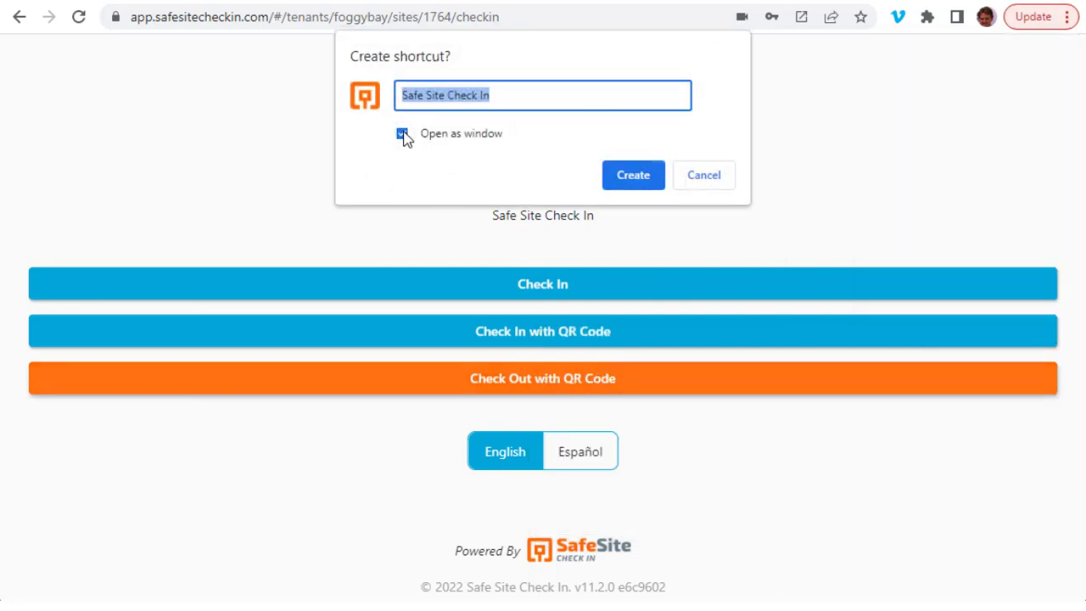
{"action": "left_click", "coordinate": [635, 178]}
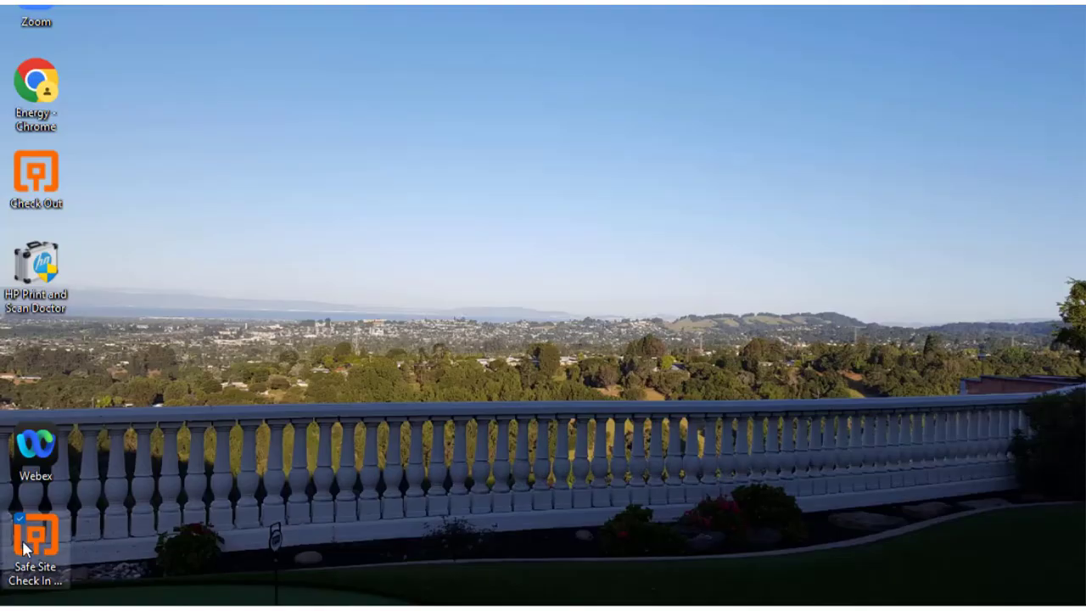
Step: Launch the 'Safe Site Check In QR Scan' desktop shortcut to open the kiosk window
{"action": "left_click", "coordinate": [27, 550]}
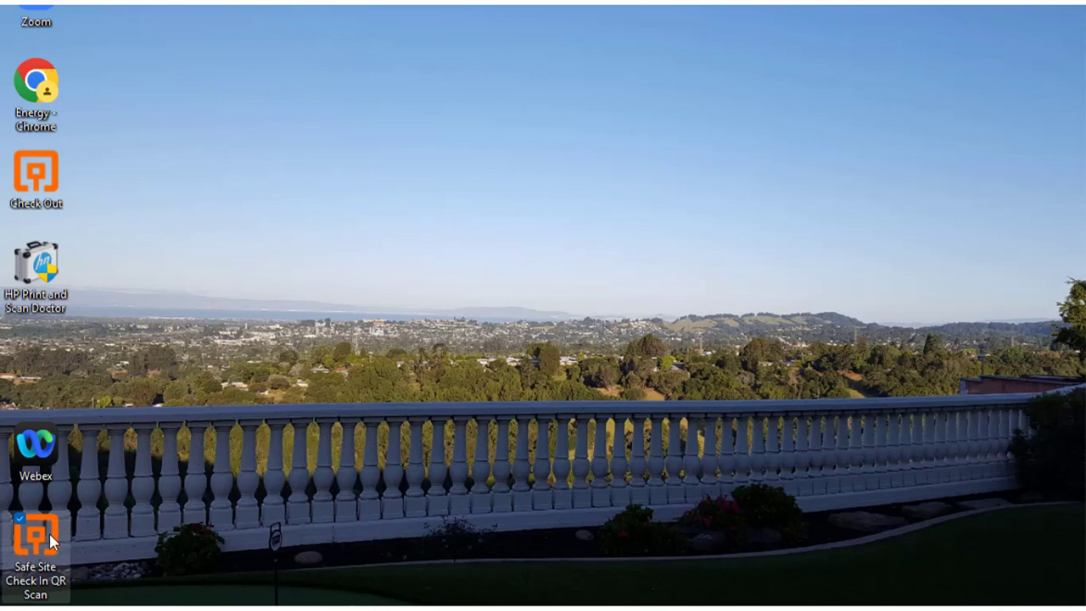
{"action": "double_click", "coordinate": [50, 539]}
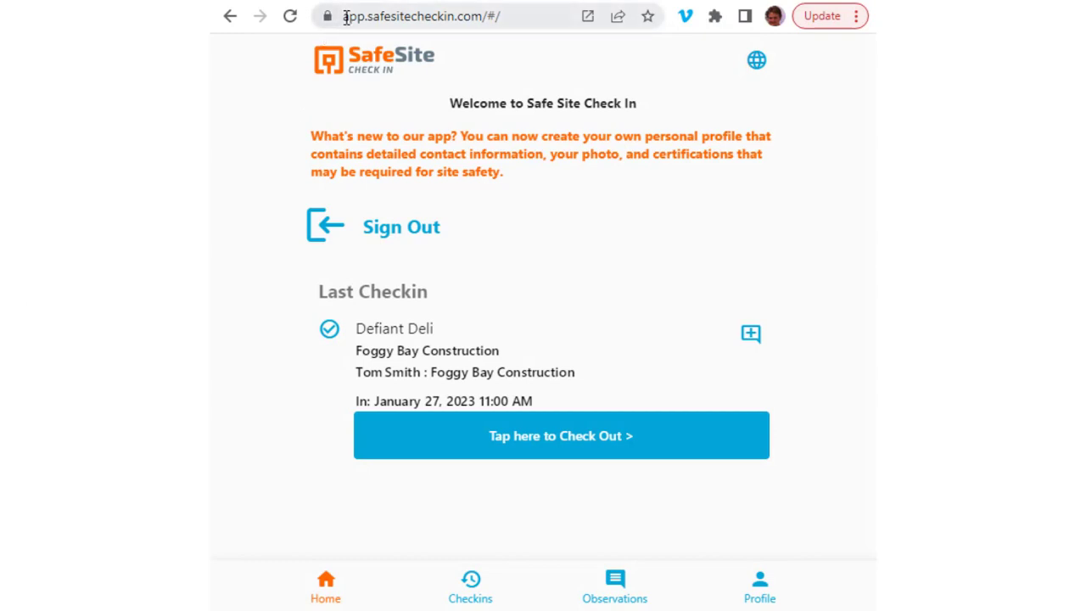
Step: Highlight the app's web address and view the list of past check-ins
{"action": "left_click_drag", "start_coordinate": [346, 18], "coordinate": [500, 15]}
{"action": "left_click", "coordinate": [257, 142]}
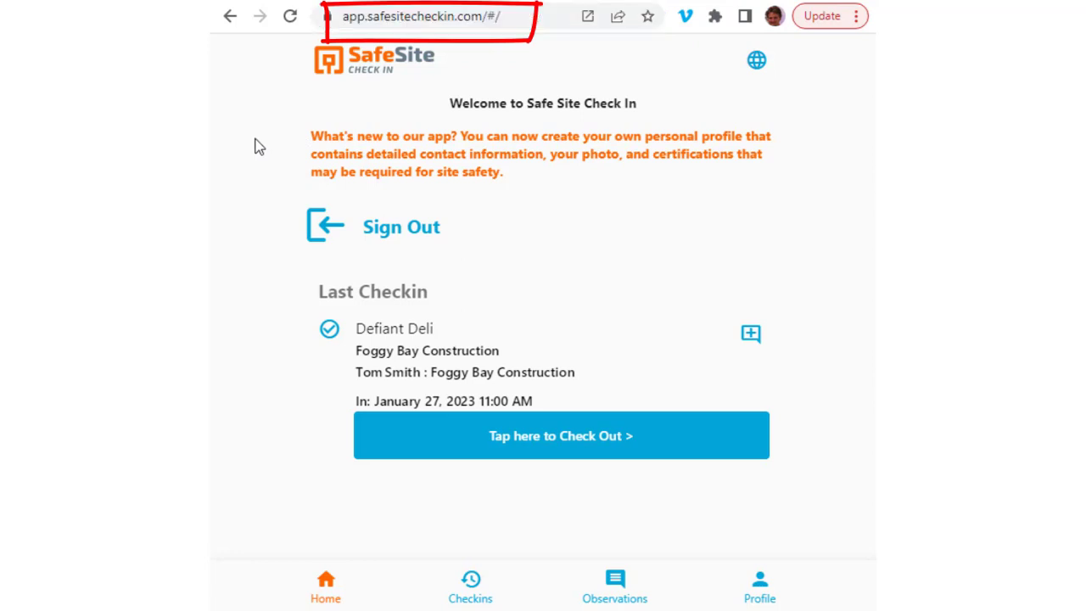
{"action": "left_click", "coordinate": [475, 586]}
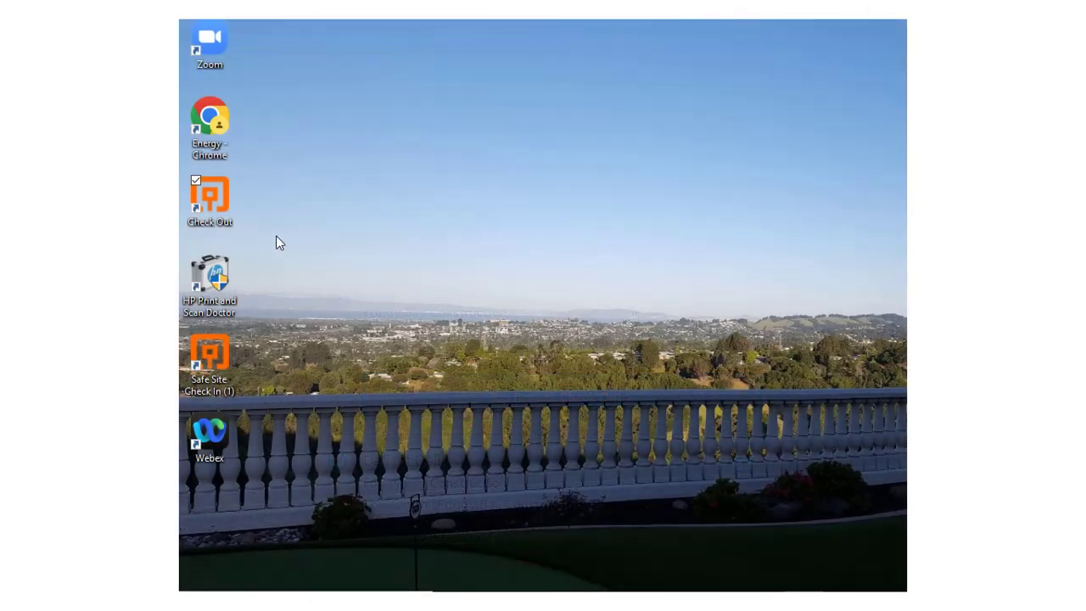
Step: Through the Check Out shortcut, check out the 11:00 AM Defiant Deli visit at 11:38 AM
{"action": "double_click", "coordinate": [209, 199]}
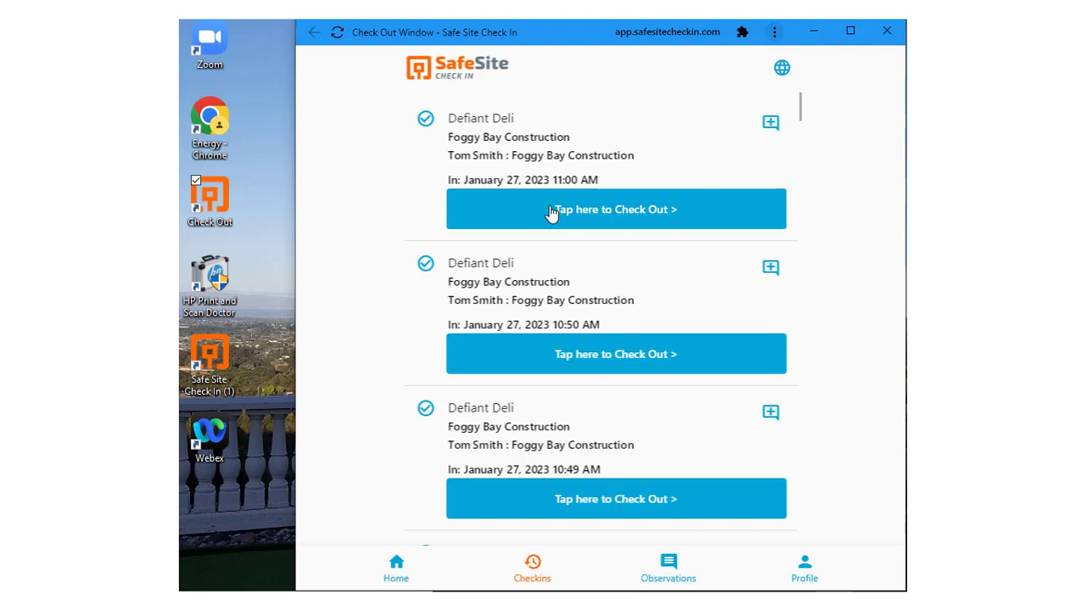
{"action": "left_click", "coordinate": [574, 212]}
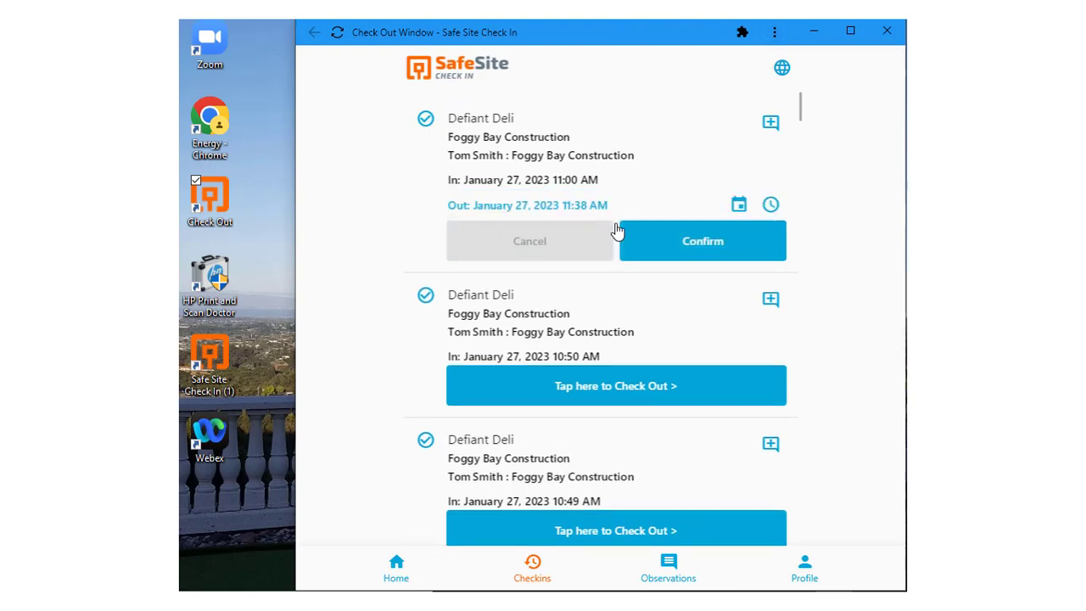
{"action": "left_click", "coordinate": [673, 246]}
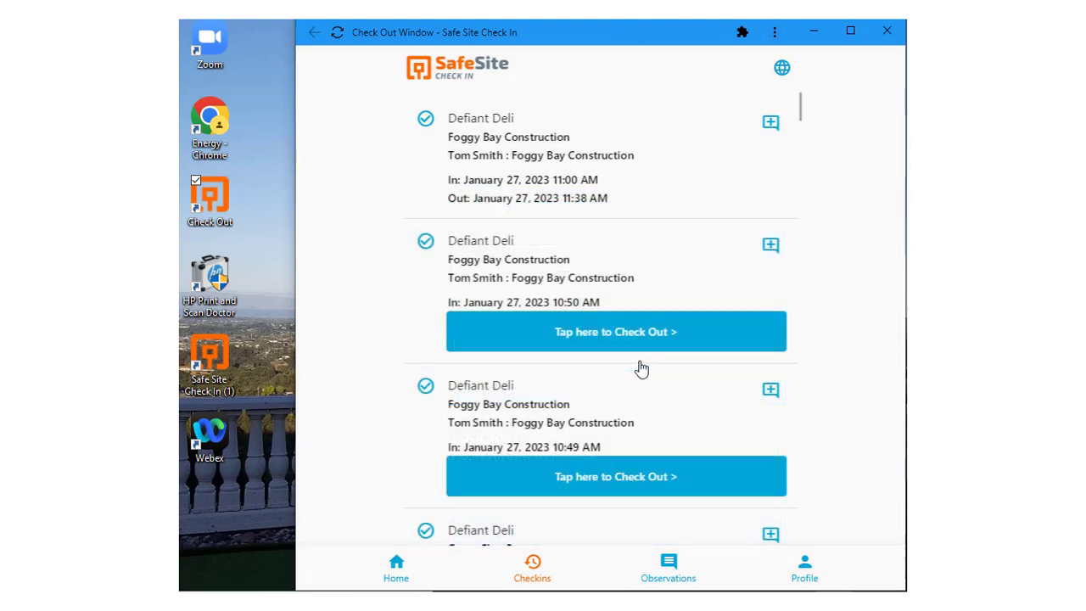